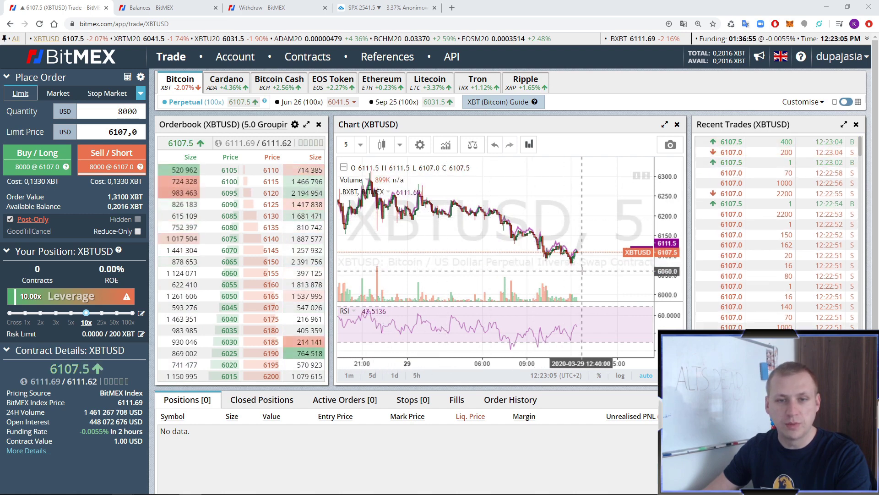
{"action": "scroll", "coordinate": [458, 224], "scroll_direction": "down", "scroll_amount": 1}
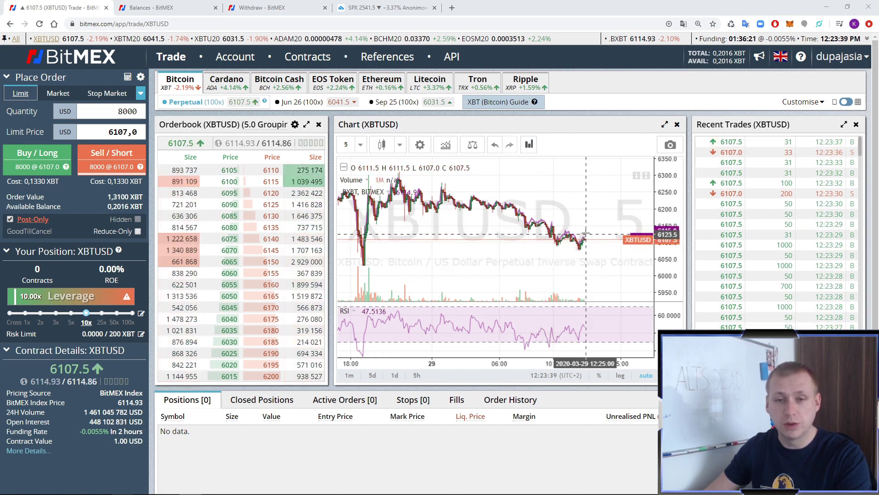
{"action": "scroll", "coordinate": [570, 276], "scroll_direction": "down", "scroll_amount": 1}
{"action": "scroll", "coordinate": [570, 276], "scroll_direction": "up", "scroll_amount": 2}
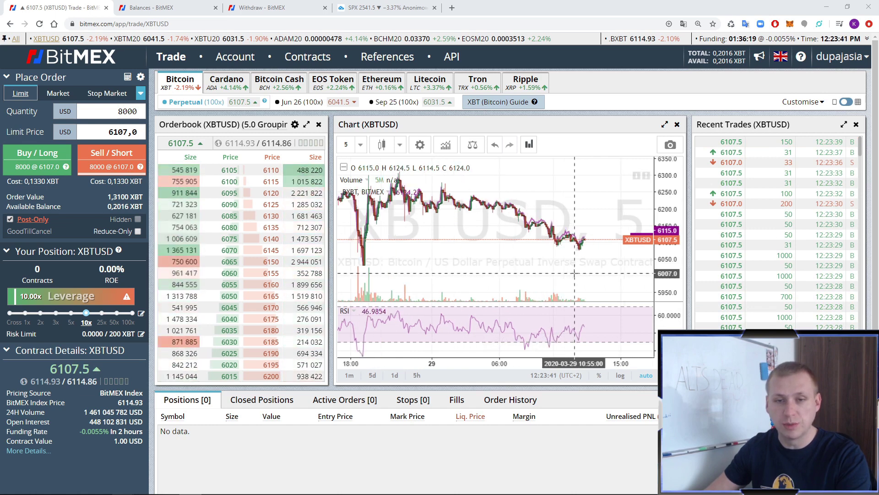
{"action": "scroll", "coordinate": [574, 273], "scroll_direction": "down", "scroll_amount": 1}
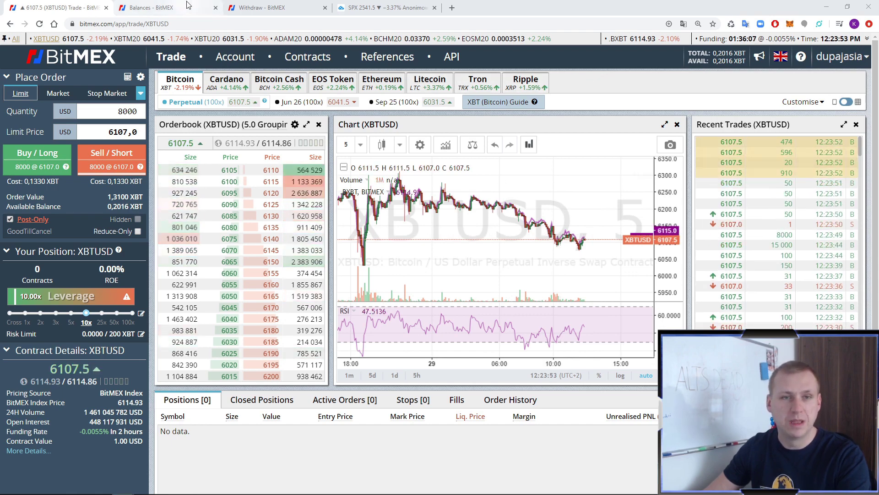
Examine the wallet's transaction history and running balances from the Mar 15, 2020 deposit through Mar 29, 2020
{"action": "key", "text": "ctrl+Tab"}
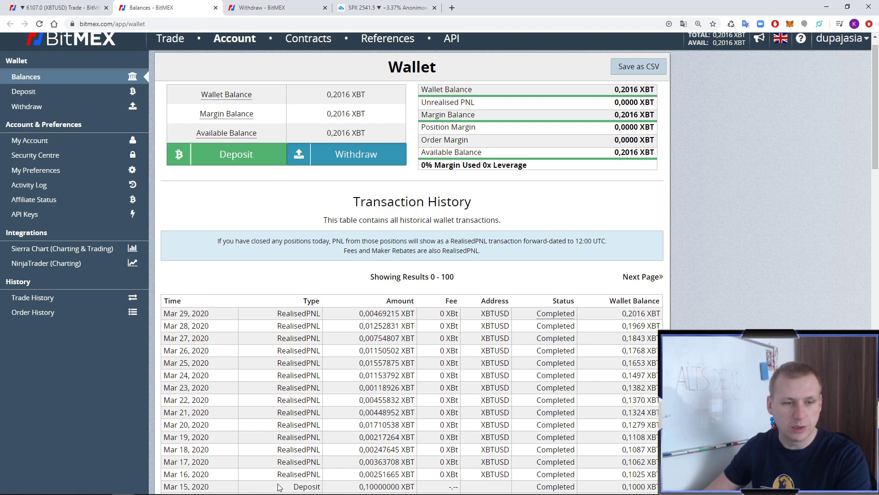
{"action": "left_click_drag", "start_coordinate": [352, 487], "coordinate": [410, 484]}
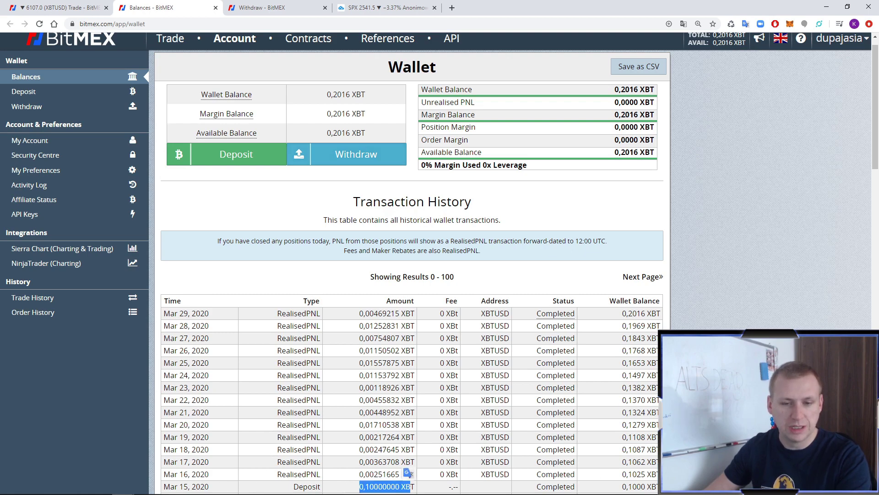
{"action": "left_click", "coordinate": [411, 486]}
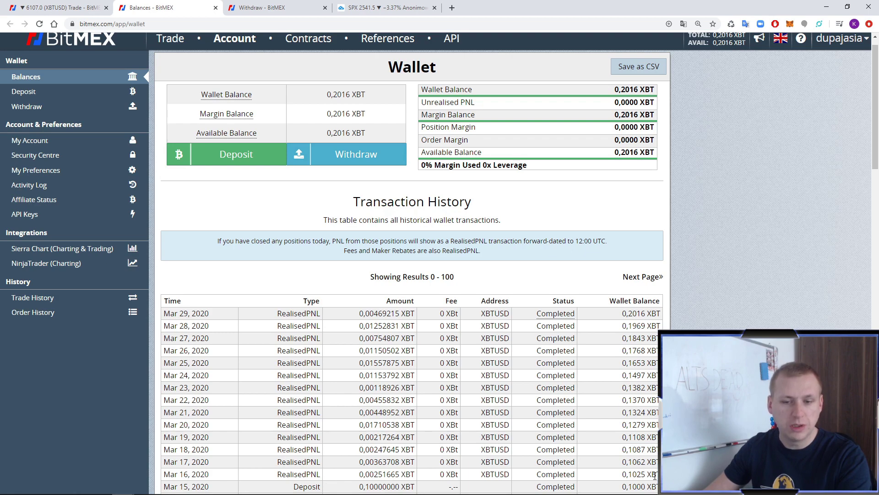
{"action": "left_click_drag", "start_coordinate": [637, 473], "coordinate": [645, 474]}
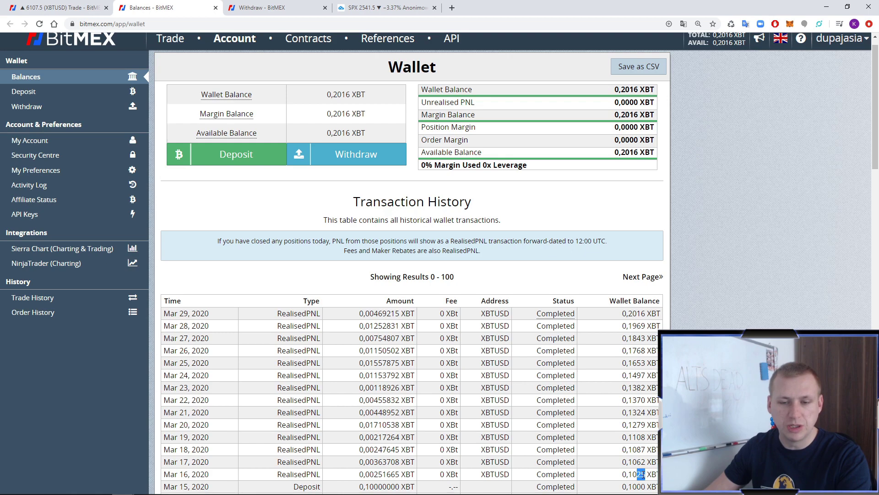
{"action": "left_click_drag", "start_coordinate": [638, 461], "coordinate": [647, 461]}
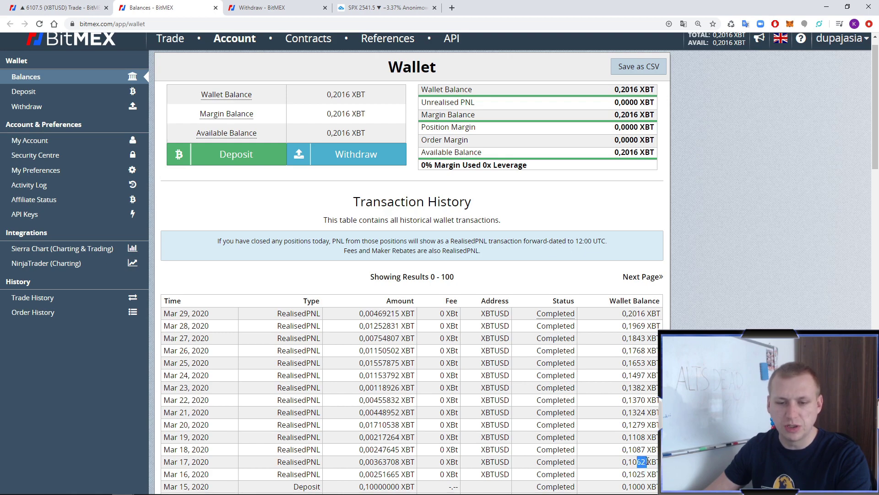
{"action": "left_click", "coordinate": [639, 448]}
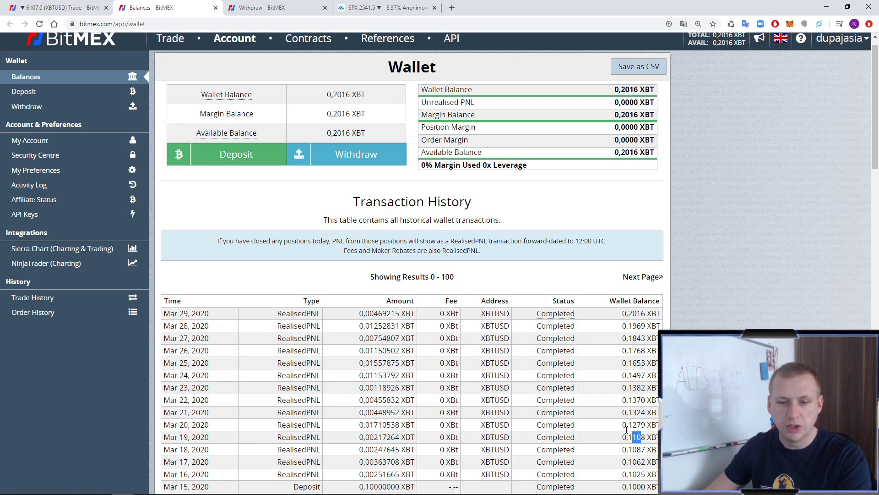
{"action": "left_click_drag", "start_coordinate": [634, 440], "coordinate": [651, 451]}
{"action": "left_click", "coordinate": [648, 435]}
{"action": "left_click_drag", "start_coordinate": [647, 378], "coordinate": [643, 364]}
{"action": "left_click", "coordinate": [645, 365]}
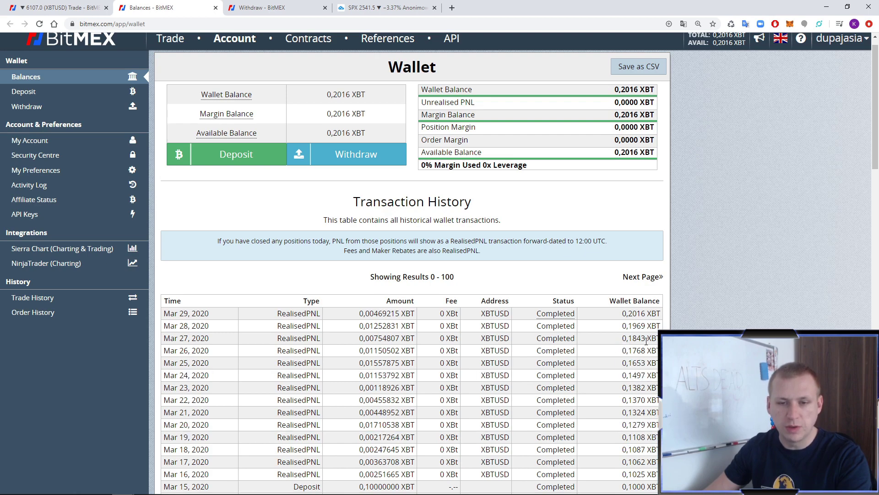
{"action": "left_click_drag", "start_coordinate": [622, 313], "coordinate": [662, 318]}
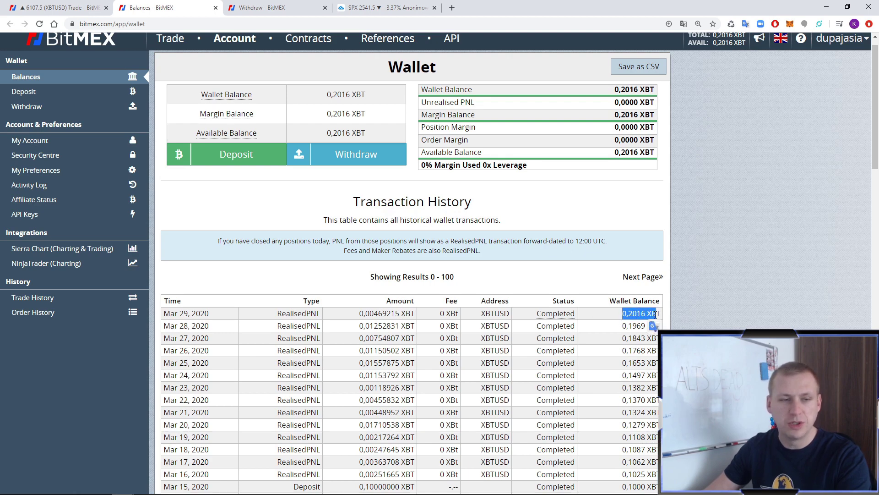
{"action": "left_click", "coordinate": [704, 326]}
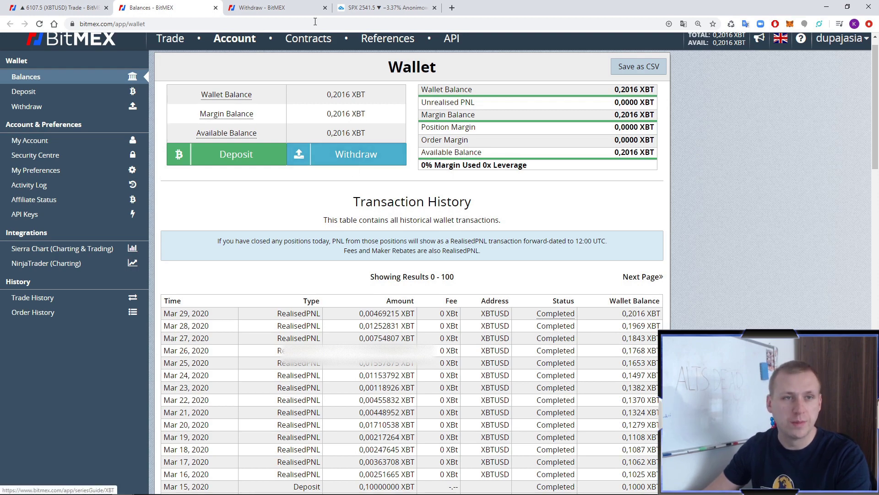
Set the Bitcoin network fee of the prepared withdrawal to 0,0002 XBT
{"action": "left_click", "coordinate": [311, 5]}
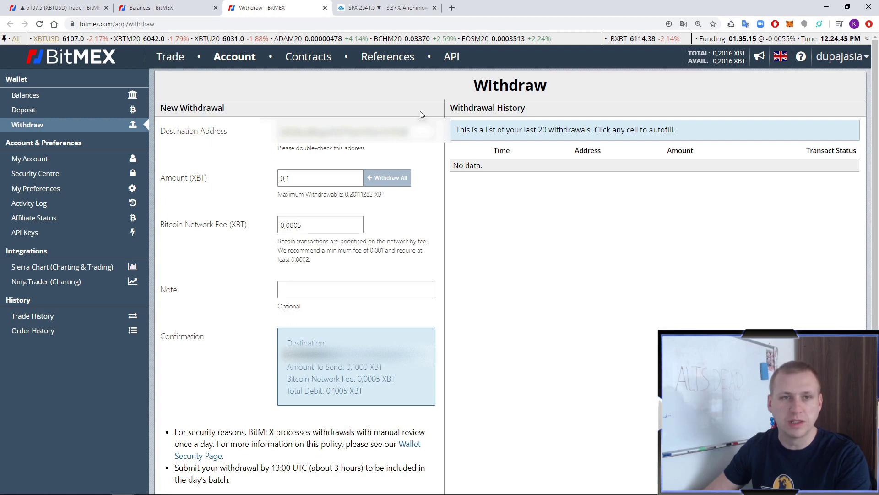
{"action": "left_click", "coordinate": [310, 174]}
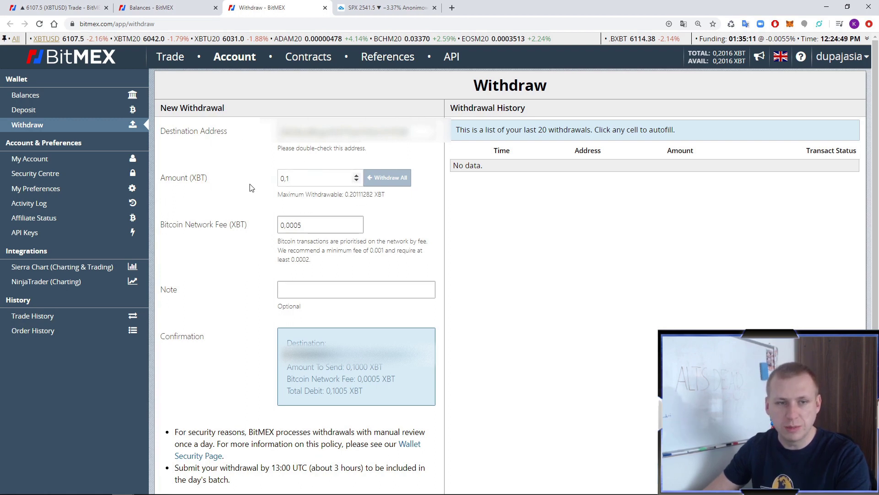
{"action": "left_click", "coordinate": [311, 225]}
{"action": "double_click", "coordinate": [315, 226]}
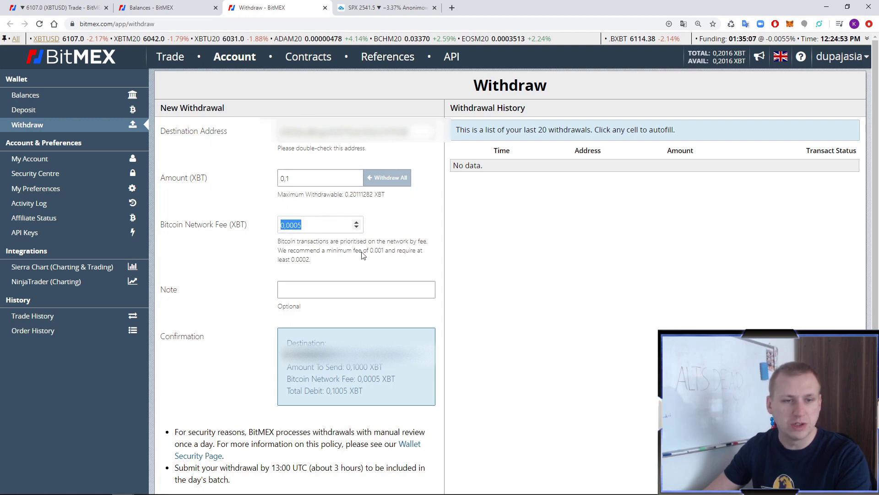
{"action": "left_click", "coordinate": [500, 258]}
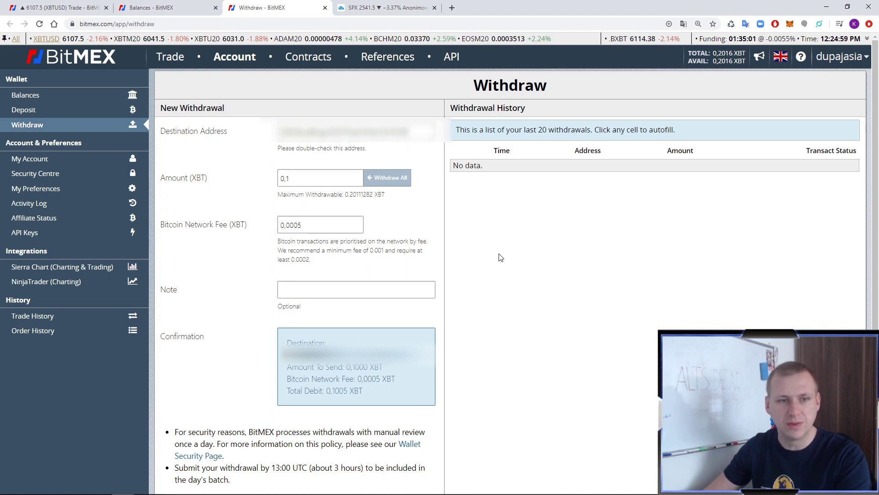
{"action": "left_click", "coordinate": [356, 228]}
{"action": "left_click", "coordinate": [357, 228]}
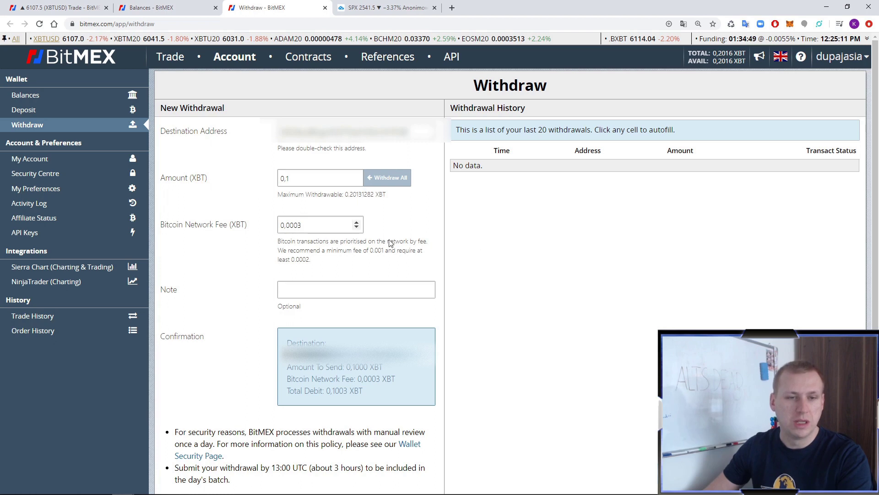
{"action": "left_click", "coordinate": [357, 227]}
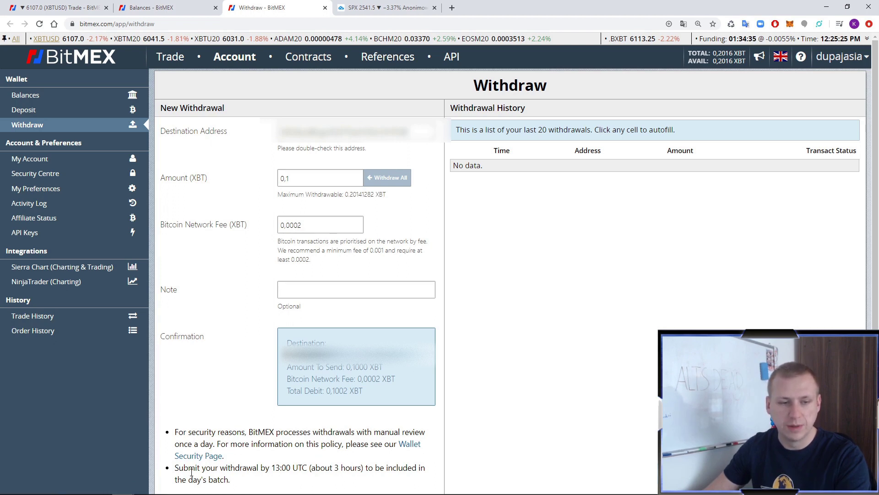
Review the withdrawal's daily submission deadline note and submit the 0,1 XBT withdrawal request
{"action": "left_click_drag", "start_coordinate": [187, 468], "coordinate": [219, 474]}
{"action": "left_click", "coordinate": [262, 467]}
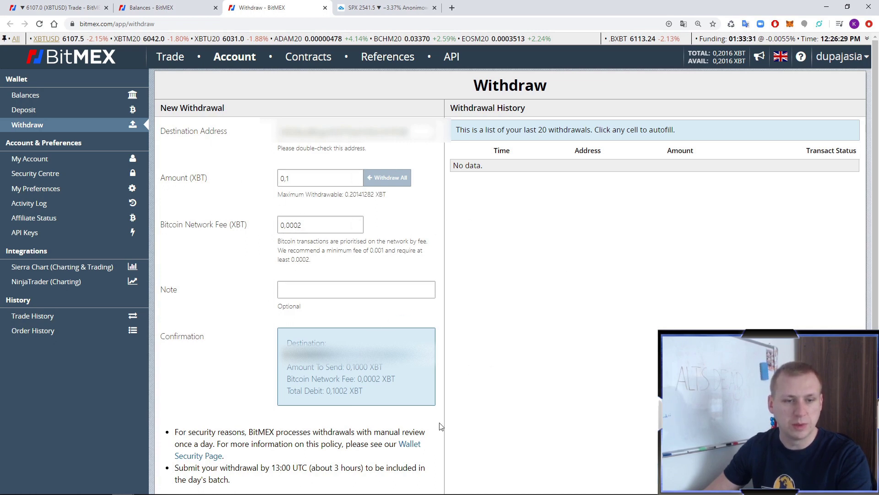
{"action": "scroll", "coordinate": [556, 353], "scroll_direction": "down", "scroll_amount": 3}
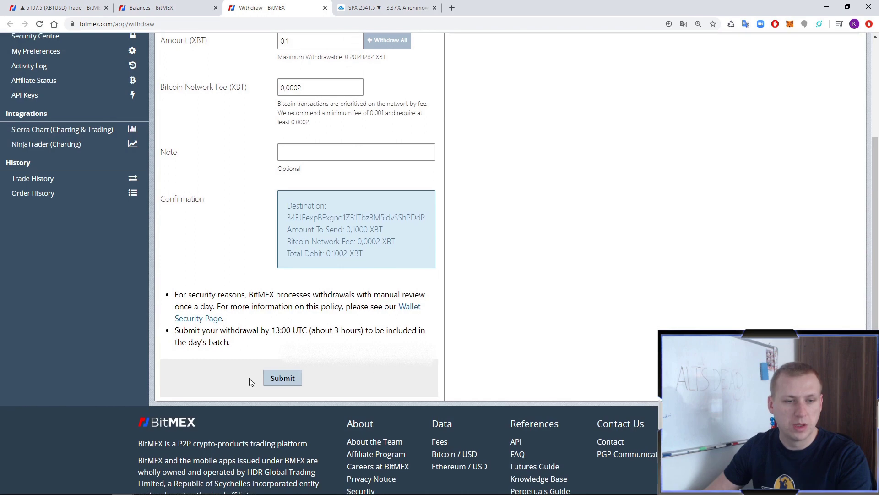
{"action": "left_click", "coordinate": [293, 379]}
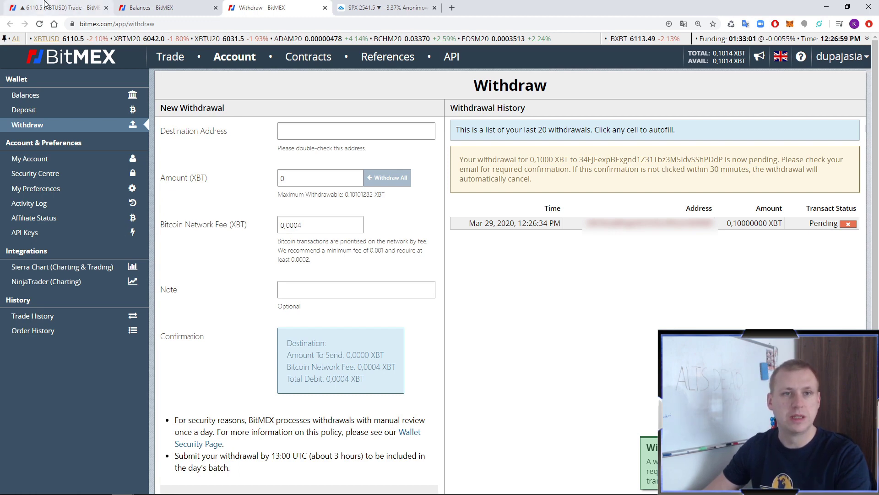
Return to the XBTUSD trading page and examine the recent price movement on the 5-minute chart
{"action": "left_click", "coordinate": [46, 5]}
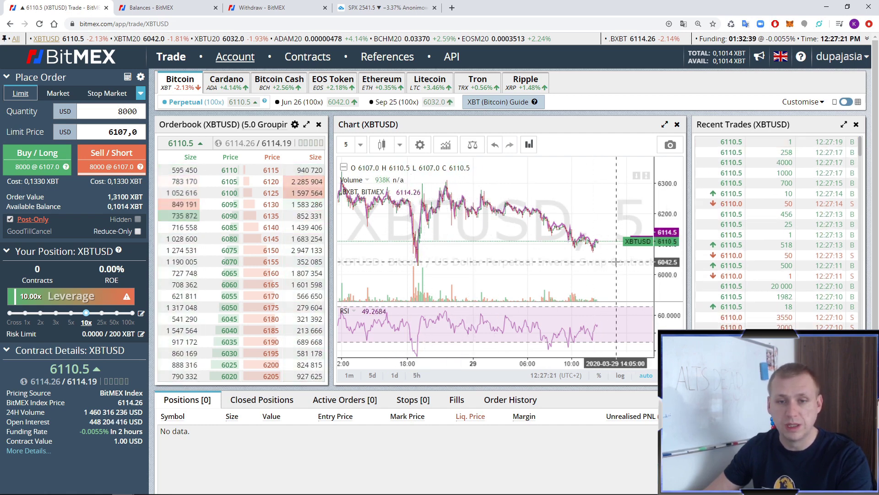
{"action": "scroll", "coordinate": [615, 266], "scroll_direction": "up", "scroll_amount": 2}
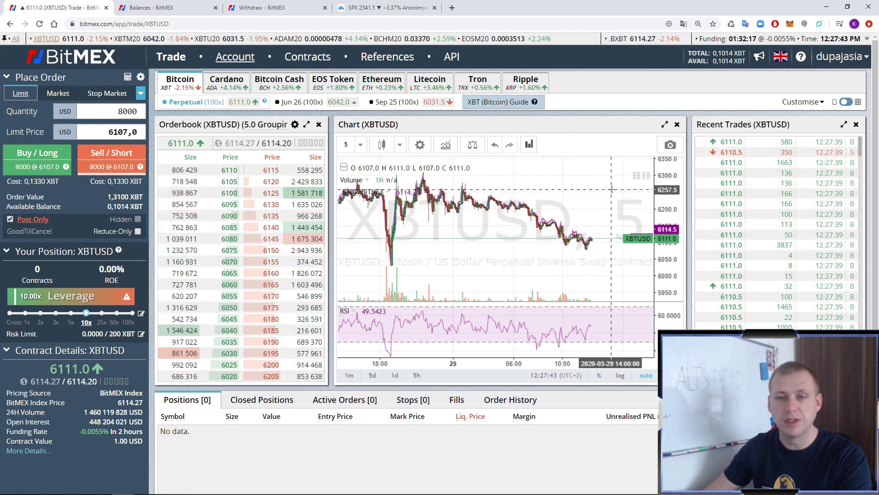
{"action": "scroll", "coordinate": [608, 186], "scroll_direction": "down", "scroll_amount": 1}
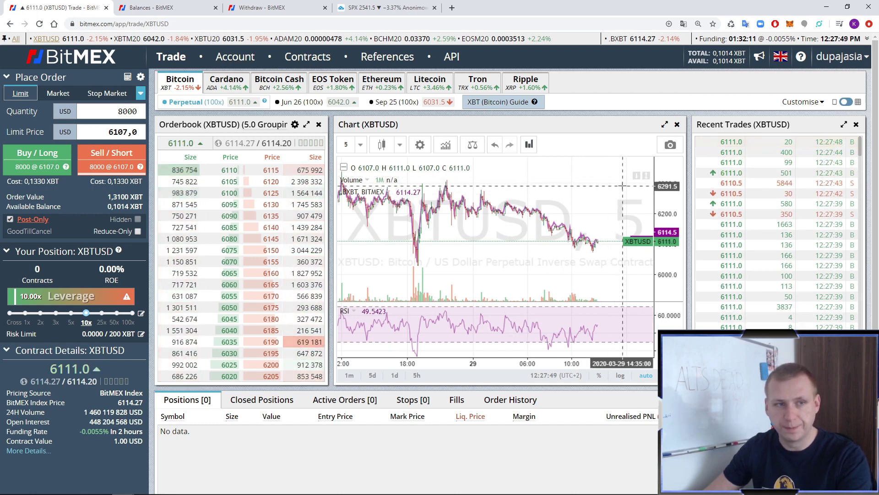
{"action": "scroll", "coordinate": [599, 205], "scroll_direction": "up", "scroll_amount": 2}
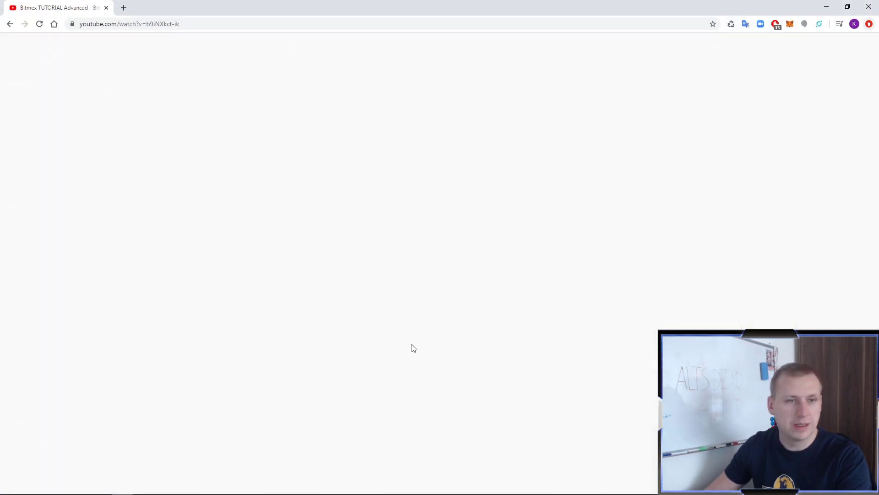
Look over the "Bitmex TUTORIAL Advanced - Bitcoin Leverage Trading" video page on YouTube, including its publication details, and minimize its window
{"action": "scroll", "coordinate": [83, 476], "scroll_direction": "down", "scroll_amount": 1}
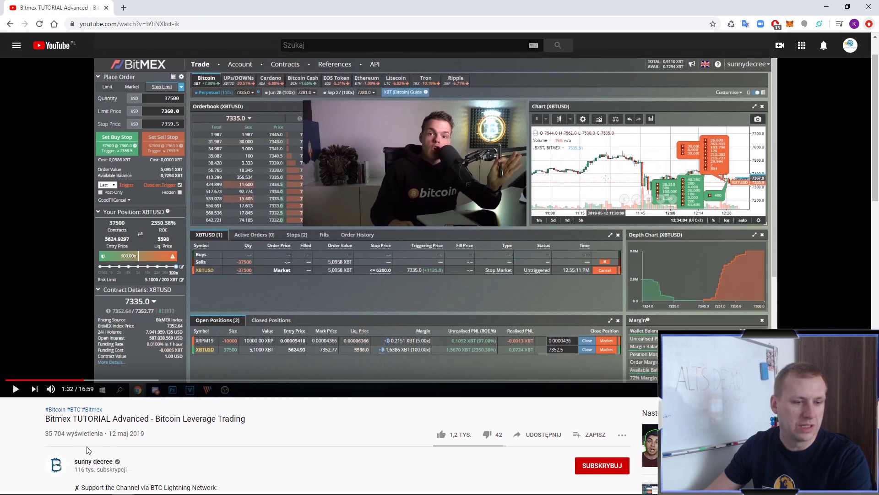
{"action": "scroll", "coordinate": [173, 460], "scroll_direction": "up", "scroll_amount": 1}
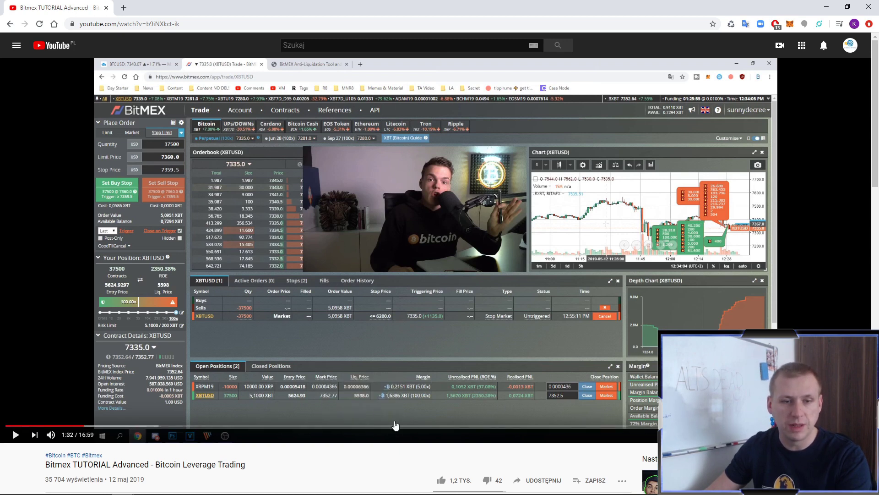
{"action": "triple_click", "coordinate": [366, 475]}
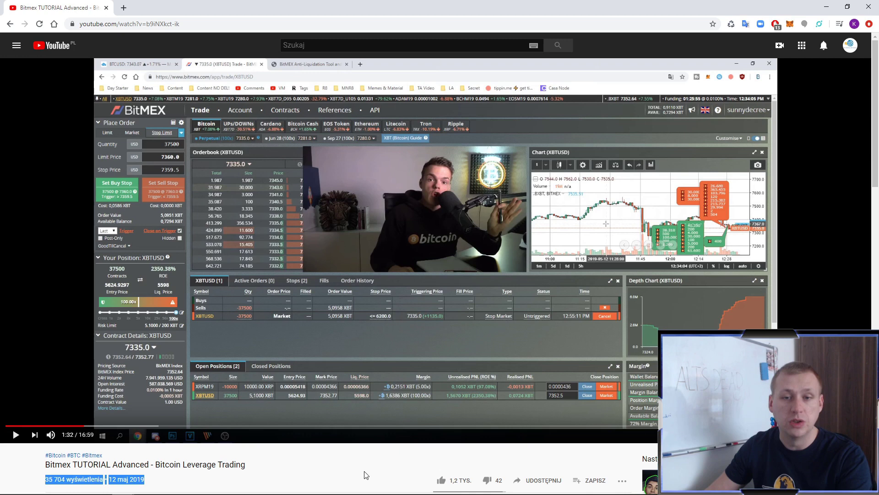
{"action": "left_click", "coordinate": [389, 461]}
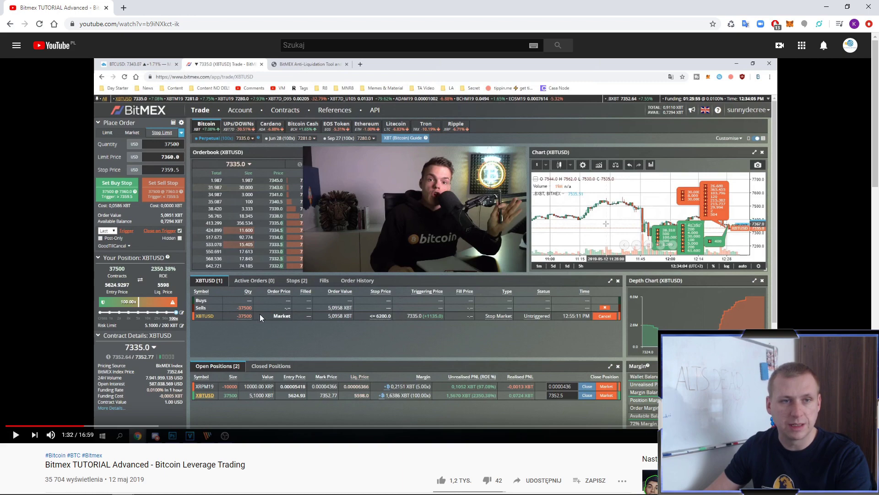
{"action": "left_click", "coordinate": [827, 4]}
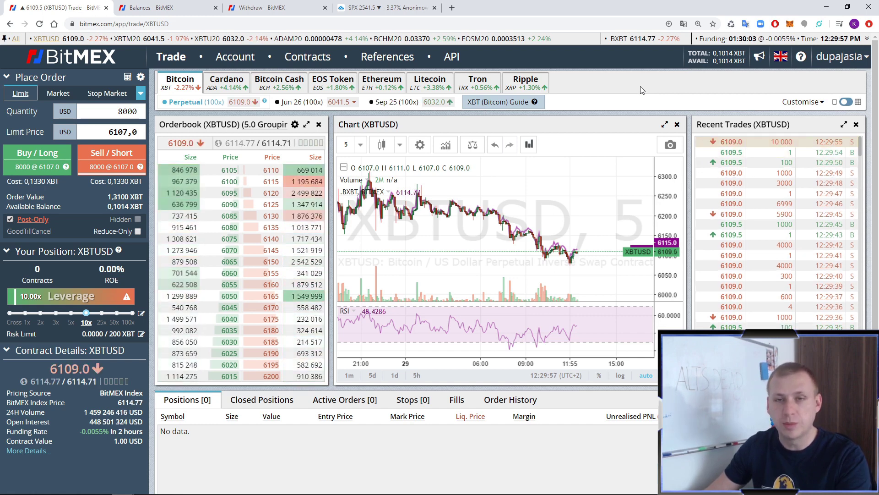
Check the wallet balances and go back to the XBTUSD chart on the trading page
{"action": "left_click", "coordinate": [151, 5]}
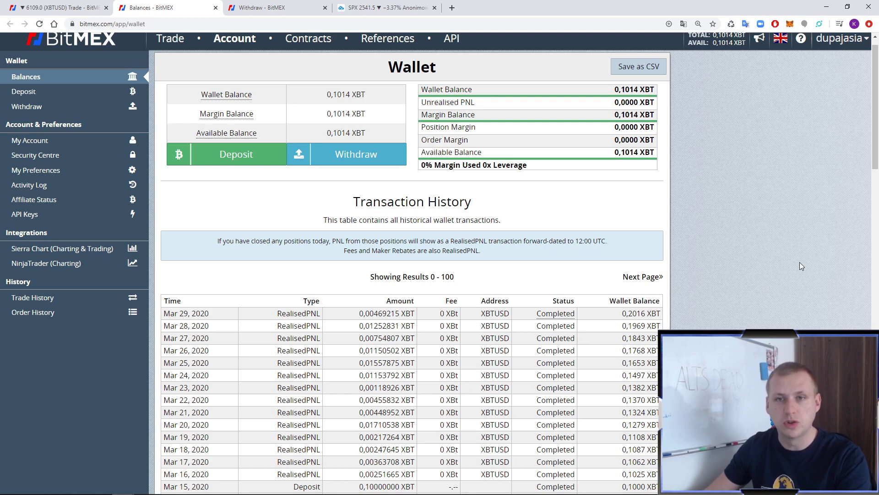
{"action": "key", "text": "ctrl+1"}
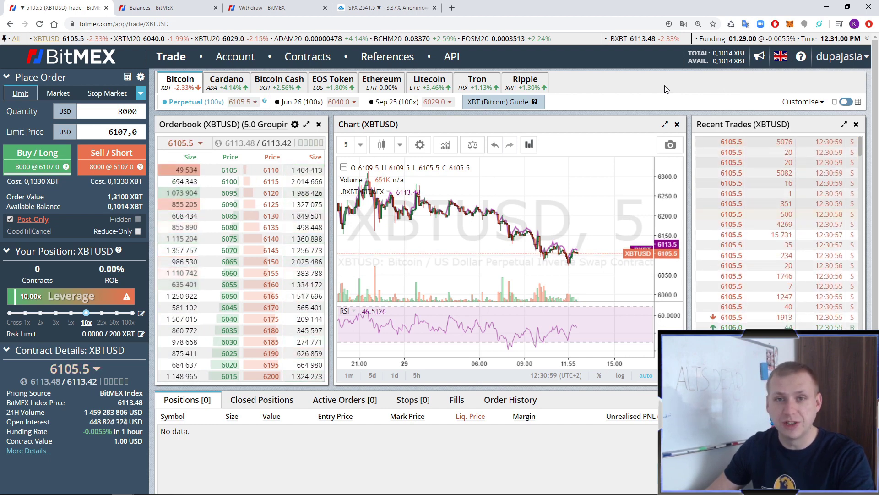
{"action": "scroll", "coordinate": [598, 163], "scroll_direction": "down", "scroll_amount": 2}
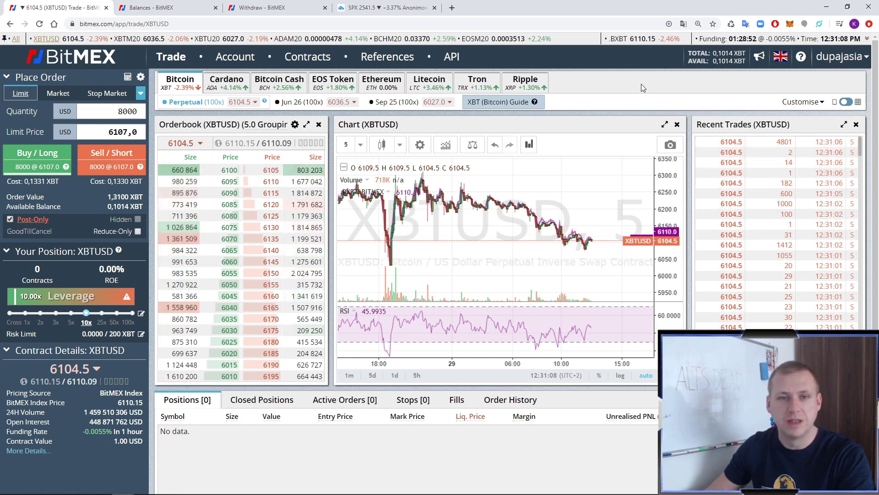
{"action": "scroll", "coordinate": [594, 202], "scroll_direction": "up", "scroll_amount": 1}
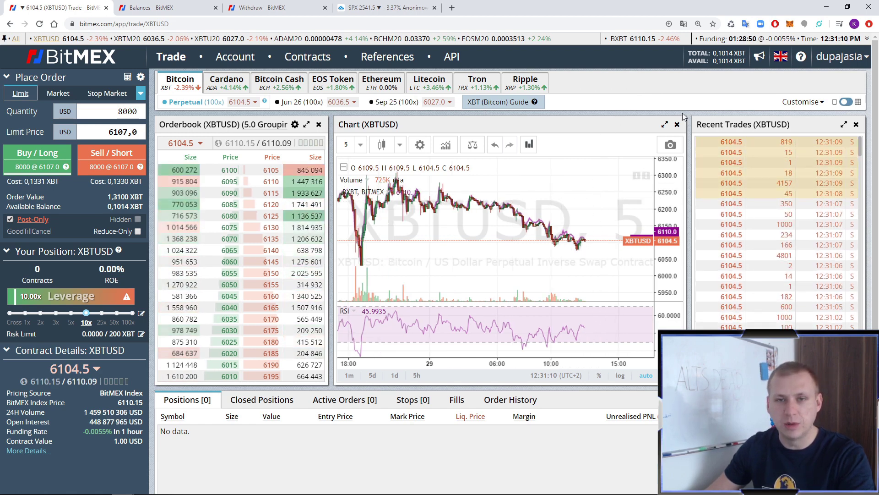